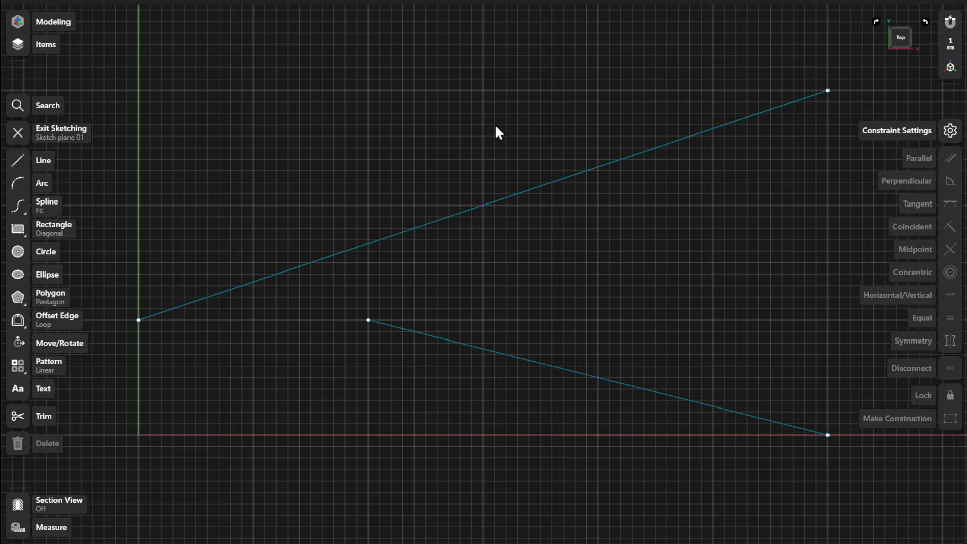
Apply a Parallel constraint between the long rising line and the shorter descending line below it
left_click(559, 179)
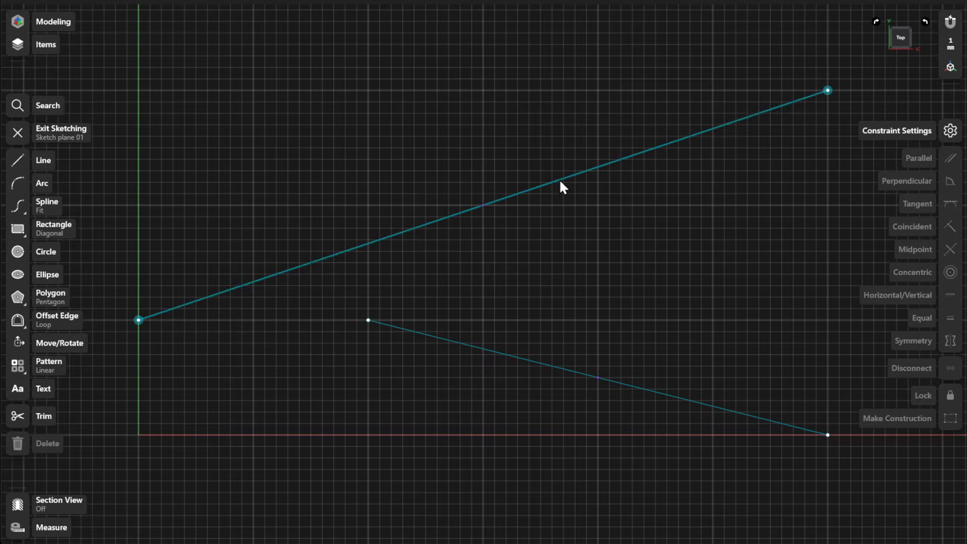
left_click(560, 182)
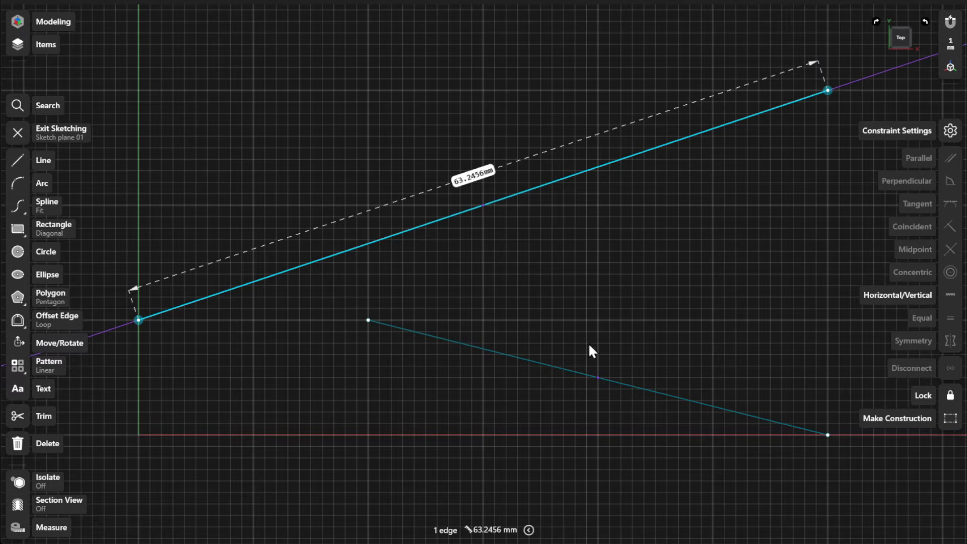
left_click(584, 374)
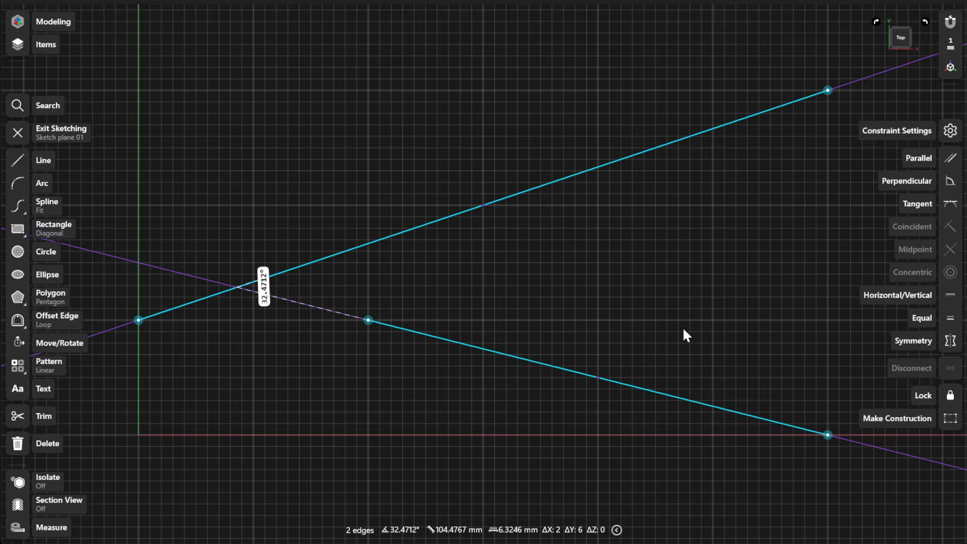
left_click(923, 158)
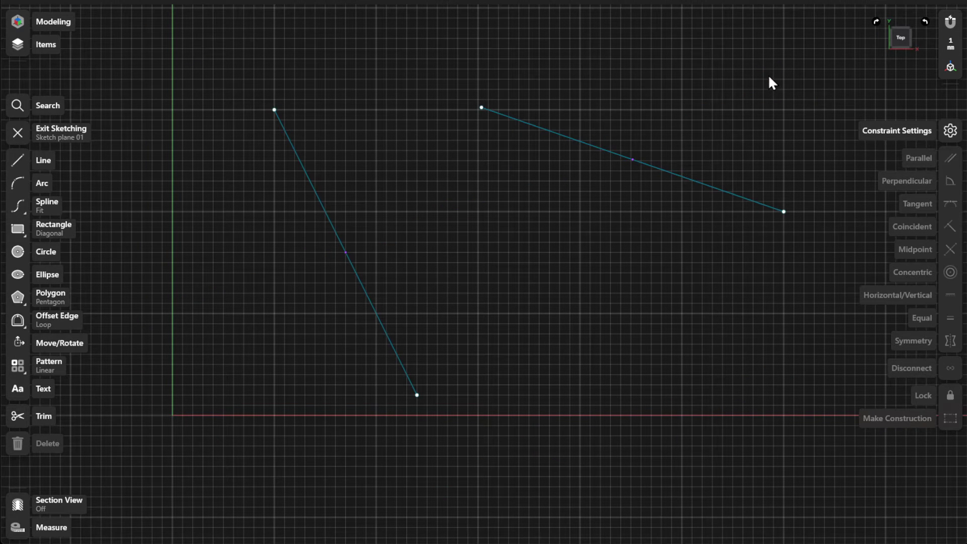
Apply a Perpendicular constraint between the shallow line and the steep line beside it
left_click(596, 149)
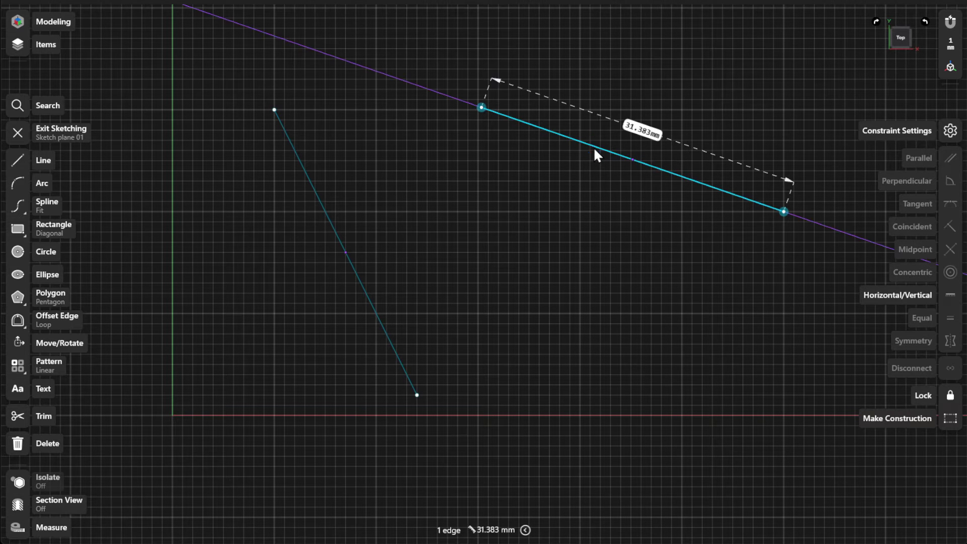
left_click(325, 206)
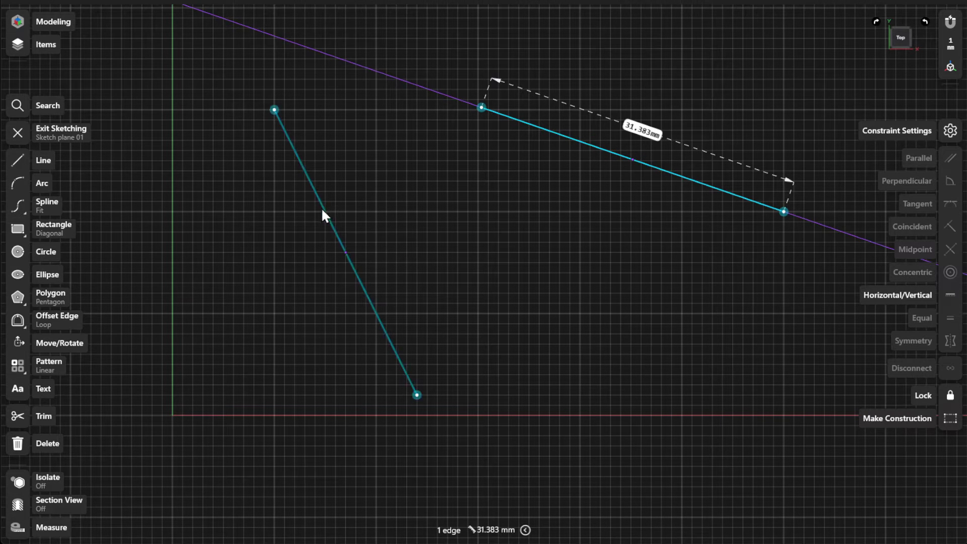
left_click(915, 183)
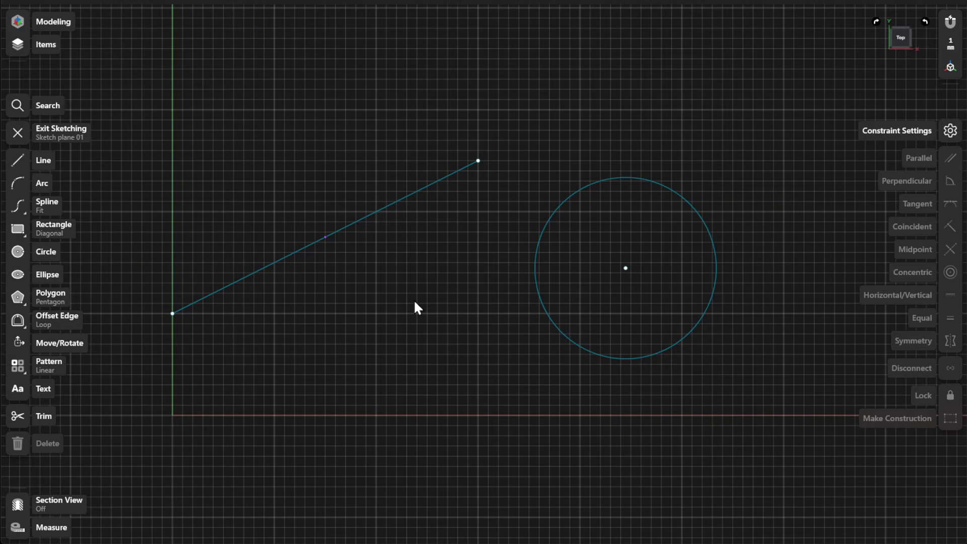
Apply a Tangent constraint between the sloped line and the circle
left_click(380, 210)
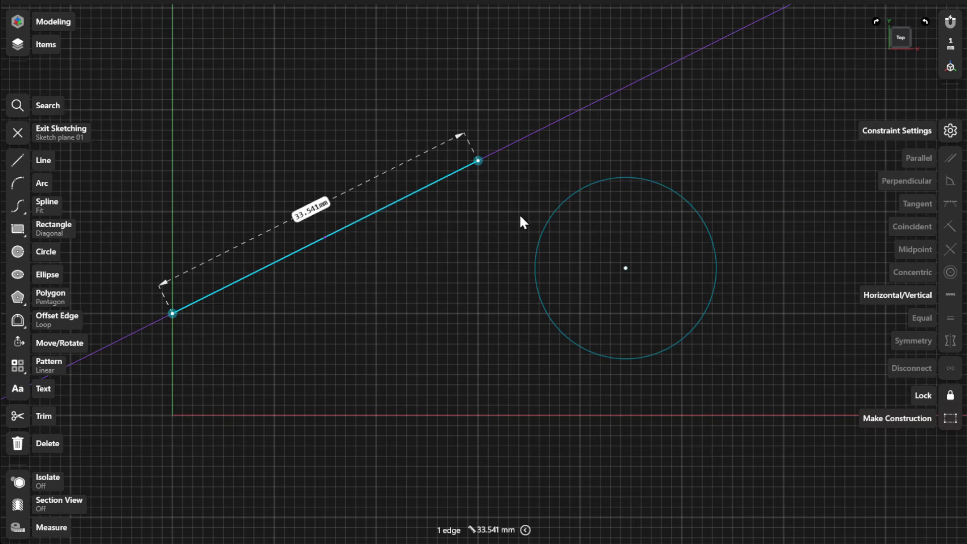
left_click(544, 225)
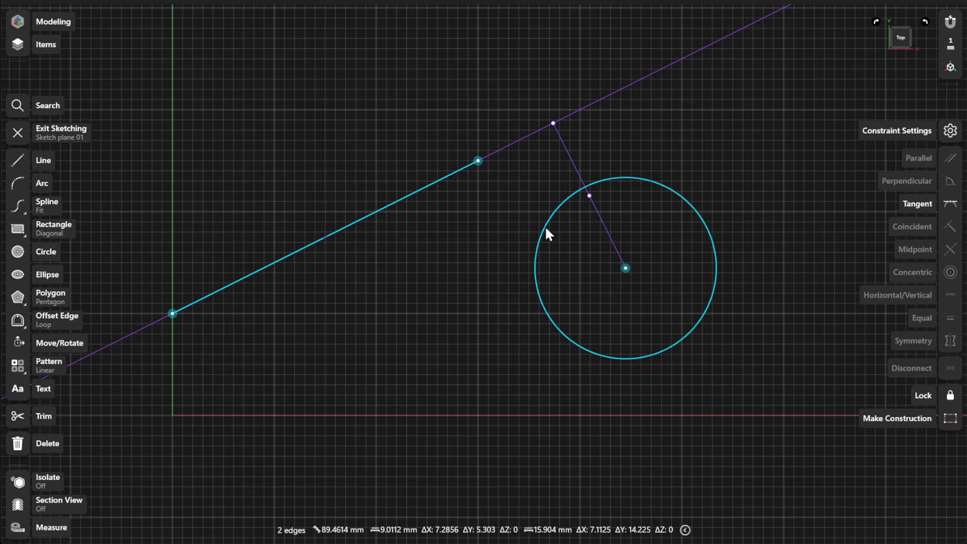
left_click(951, 204)
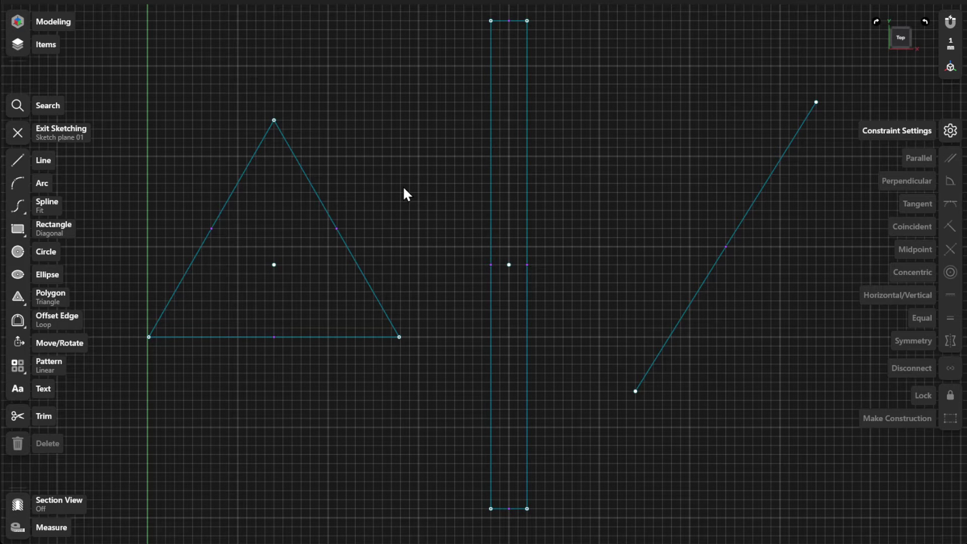
Make the triangle's lower corner coincident with the narrow rectangle's near edge, and move the separate line's lower endpoint onto the rectangle's far edge
left_click(491, 246)
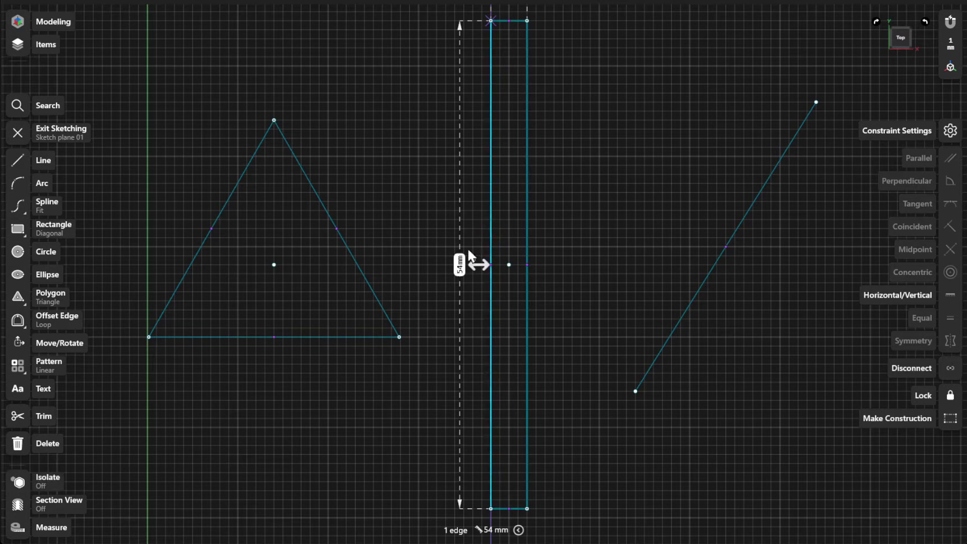
left_click(399, 337)
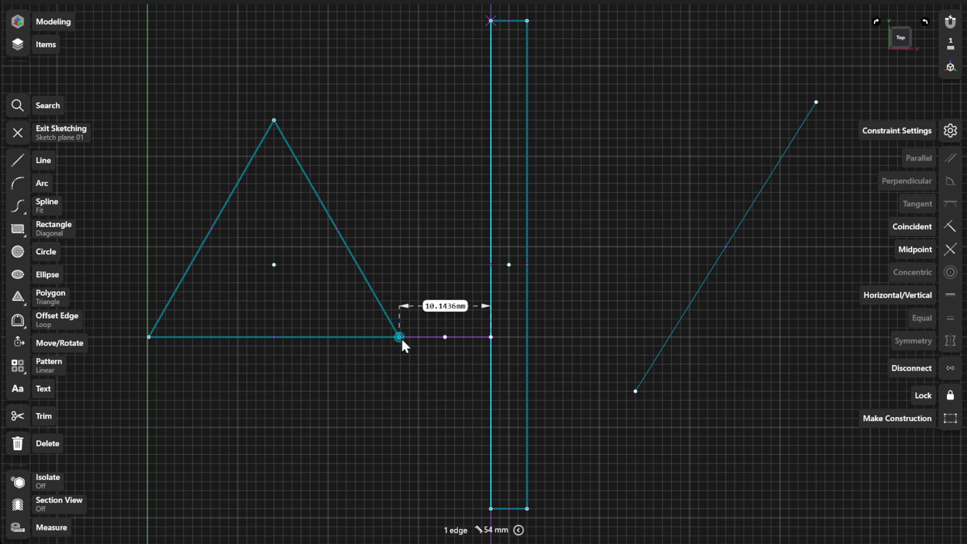
left_click(906, 229)
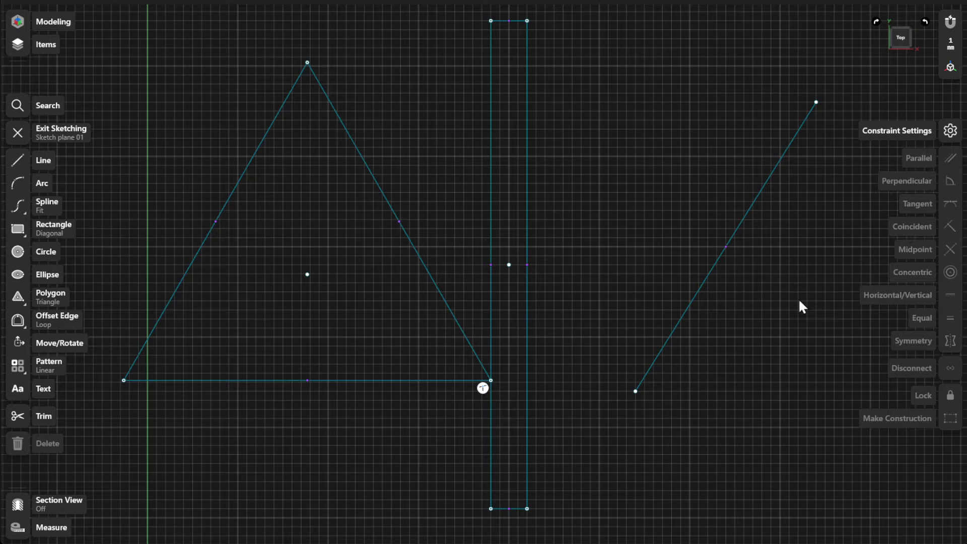
left_click_drag(636, 391, 528, 479)
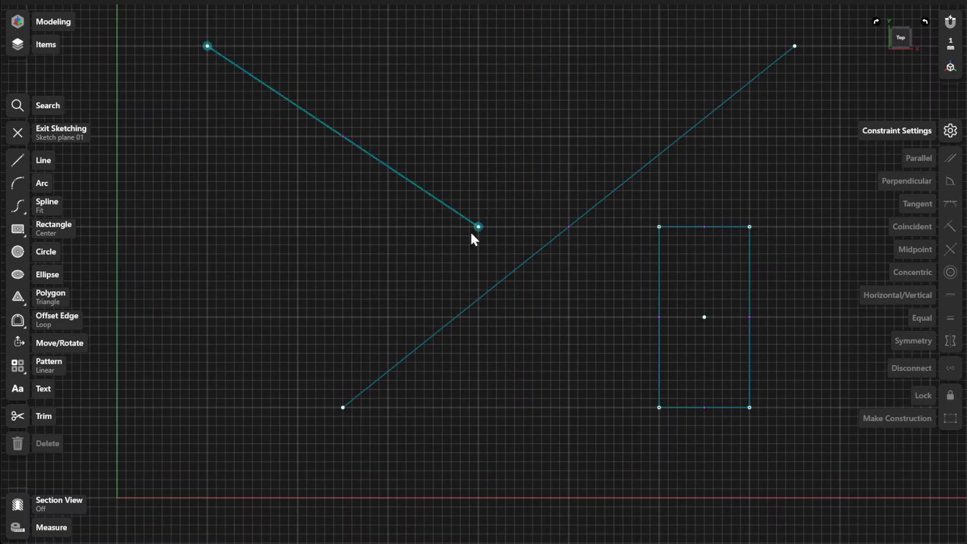
Constrain the descending line's lower endpoint to the midpoint of the long diagonal line
left_click(479, 227)
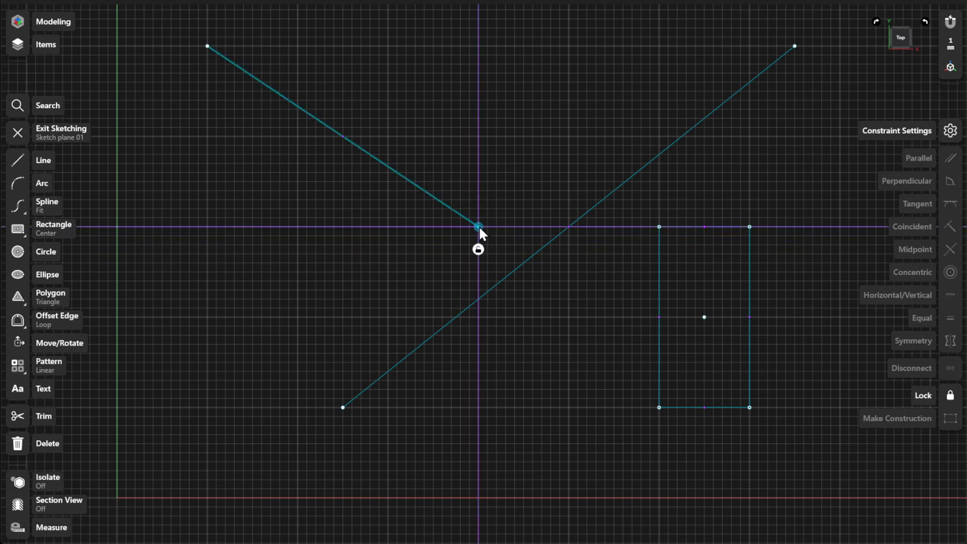
left_click(534, 257)
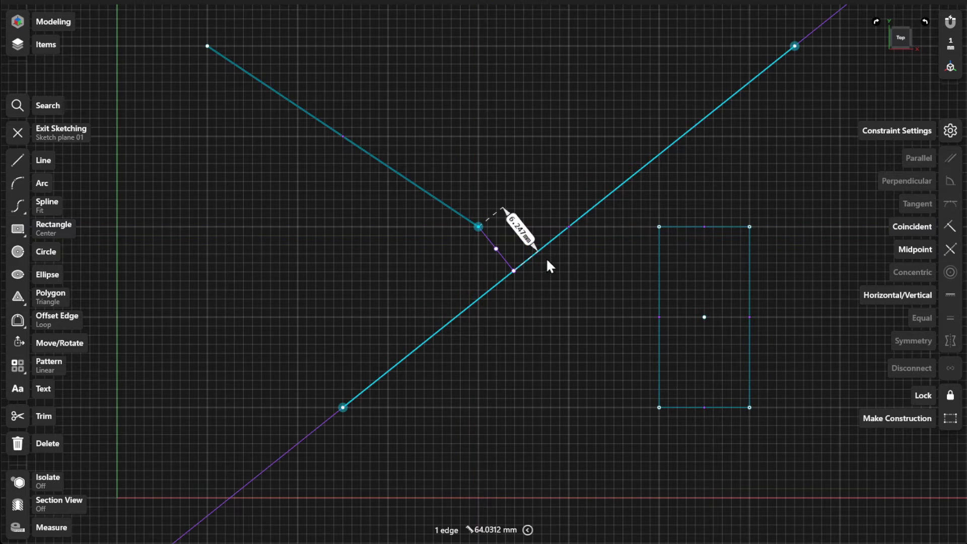
left_click(903, 254)
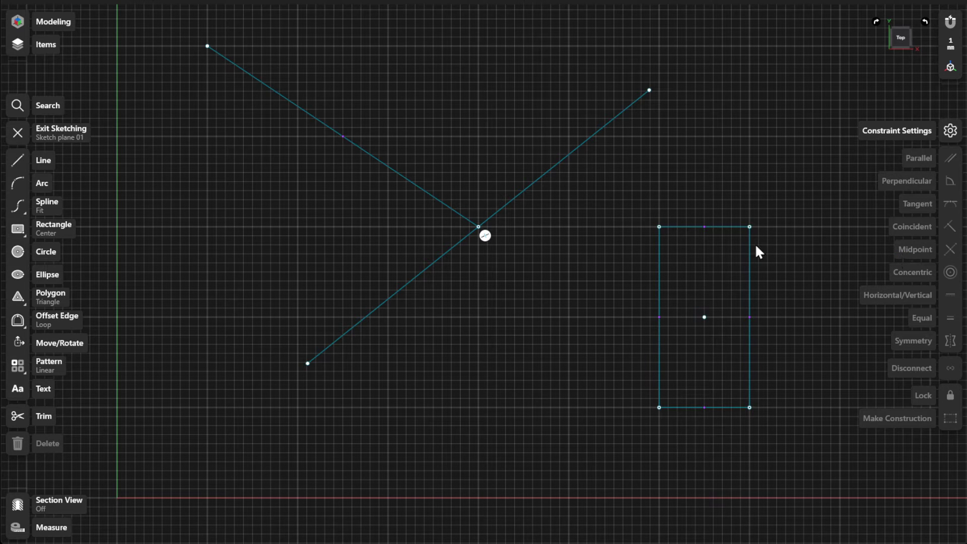
Move the rectangle's upper-left corner with the joined midpoint down, and reposition the crossing line's lower endpoint below the rectangle's base
left_click_drag(658, 225, 599, 302)
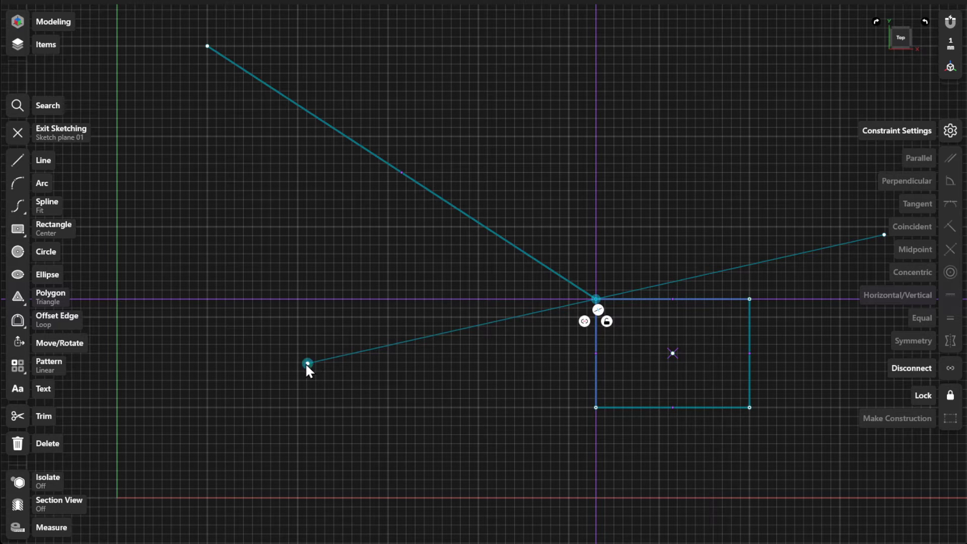
left_click_drag(306, 363, 451, 474)
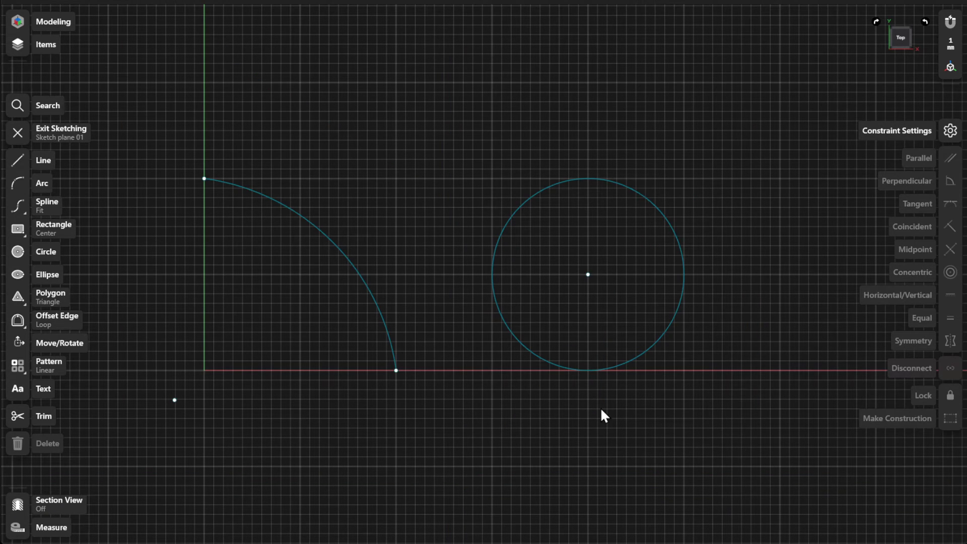
Apply a Concentric constraint between the circle and the arc
left_click(520, 340)
left_click(371, 301)
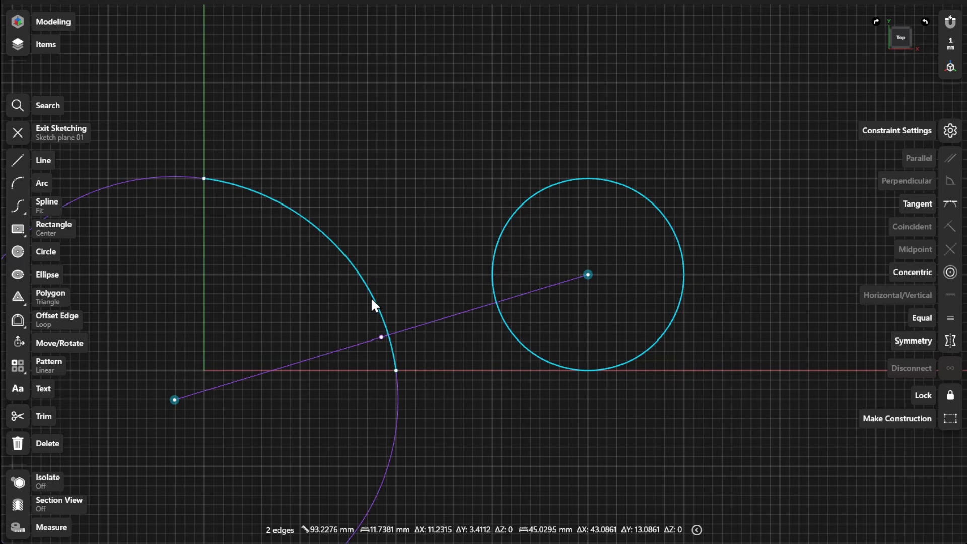
left_click(906, 270)
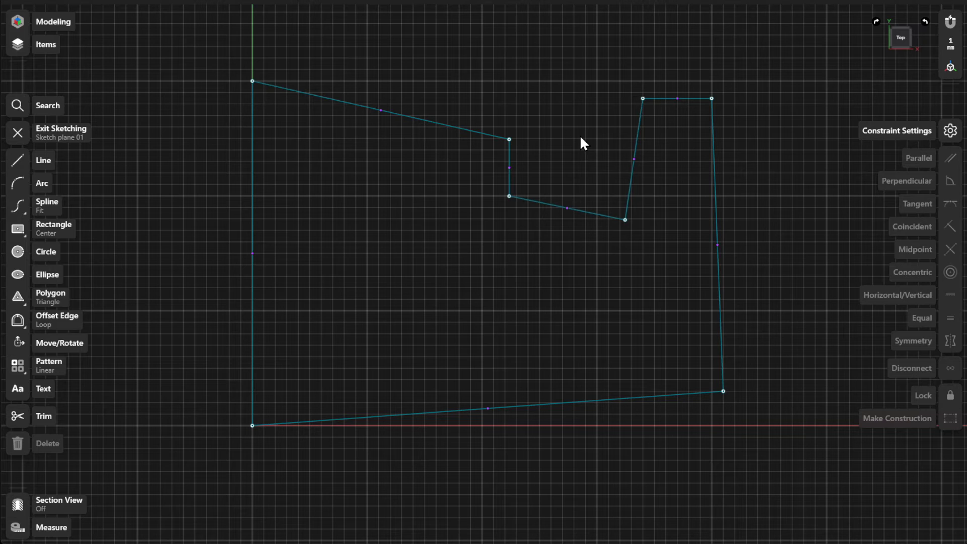
Apply the Horizontal/Vertical constraint to the outline's sloped upper edge, the notch's bottom and slanted side, the tab's top and outer side, and the base
left_click(450, 127)
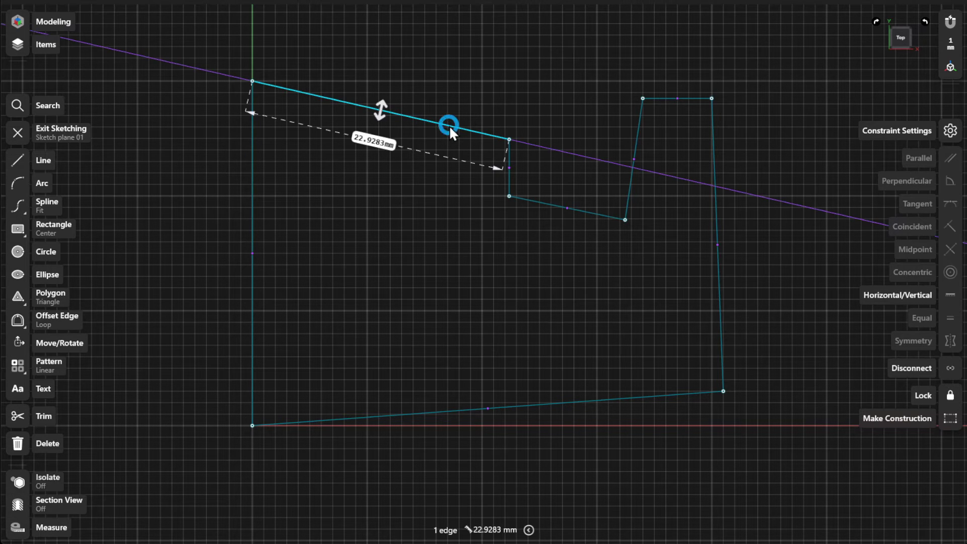
left_click(946, 305)
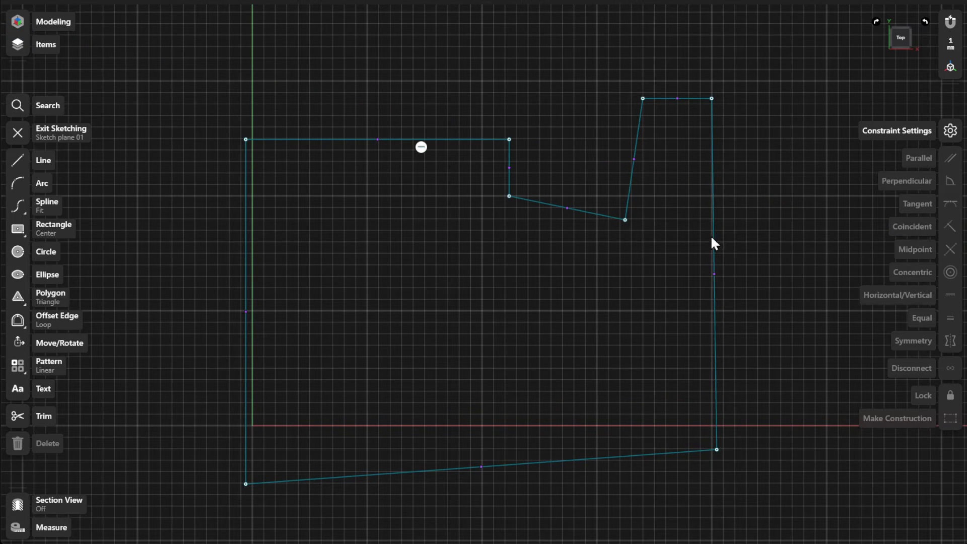
left_click(603, 216)
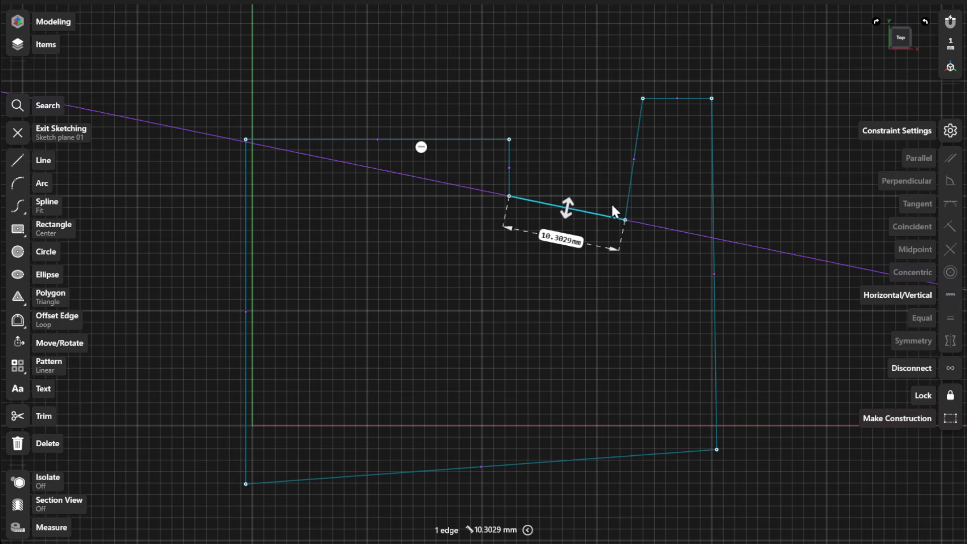
left_click(633, 174)
left_click(696, 98)
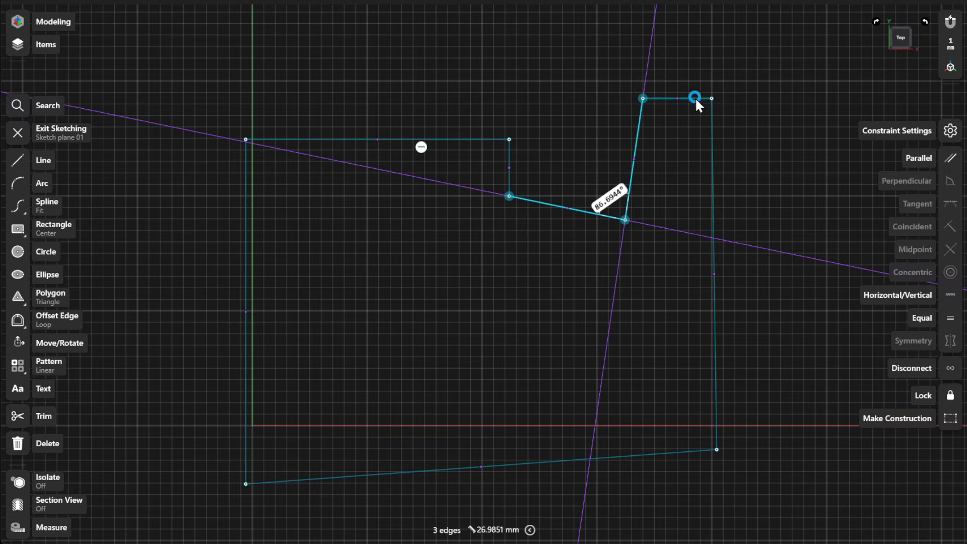
left_click(715, 158)
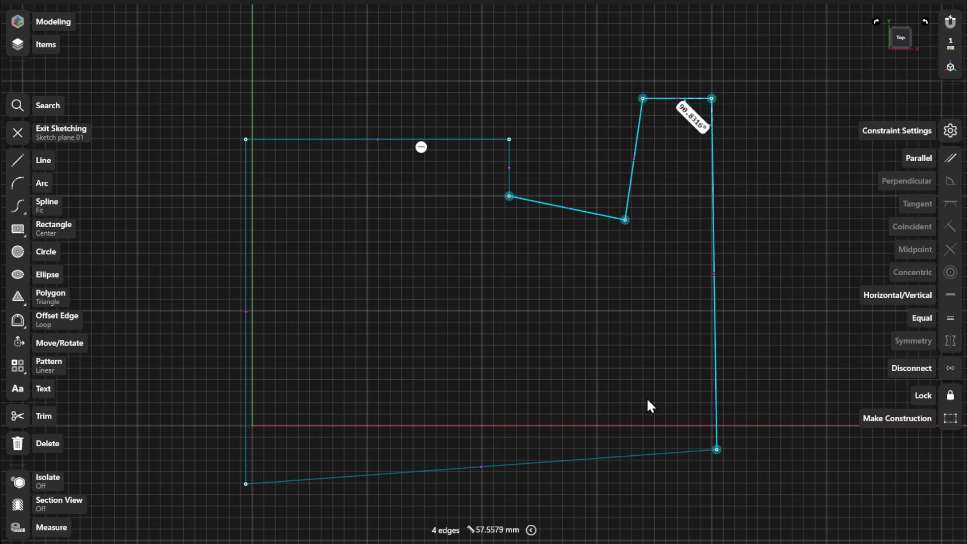
left_click(657, 454)
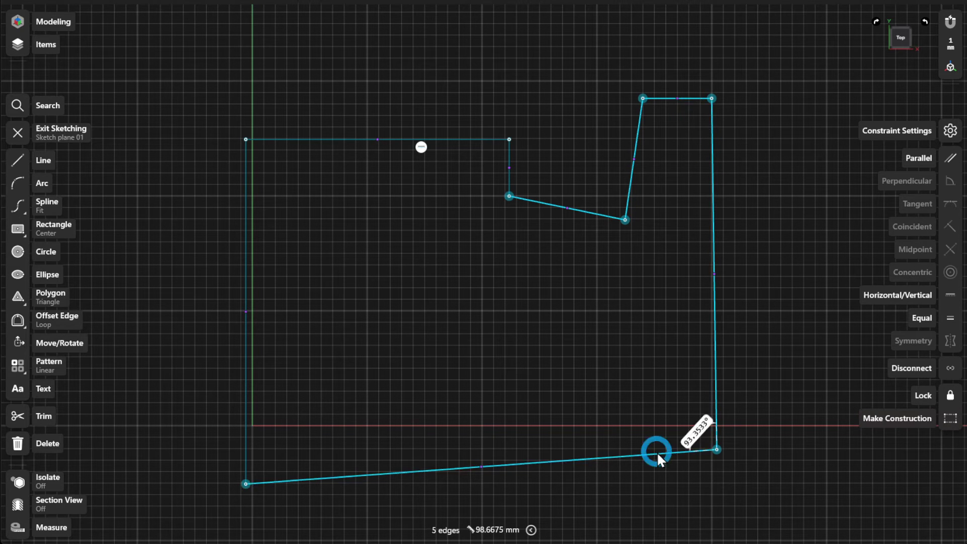
left_click(920, 295)
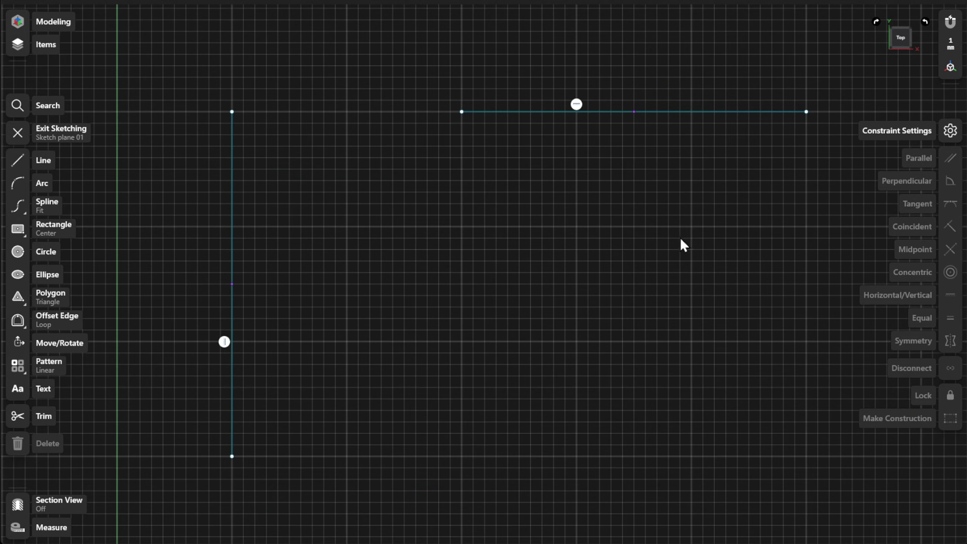
Turn on auto-constraining in the constraint settings
left_click(884, 125)
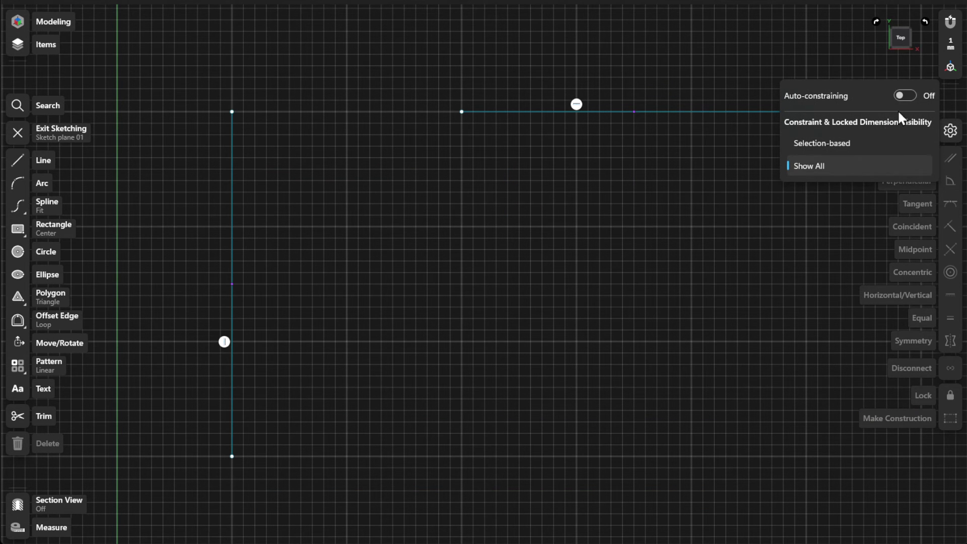
left_click(906, 95)
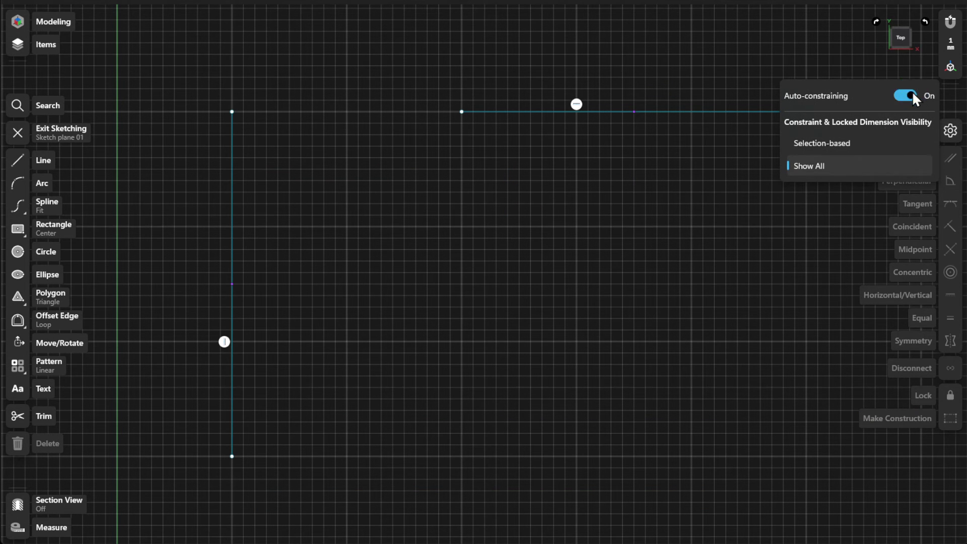
left_click(407, 195)
Draw a 30 mm vertical line beside the existing vertical line and a 30 mm horizontal line below the existing horizontal one
left_click(42, 159)
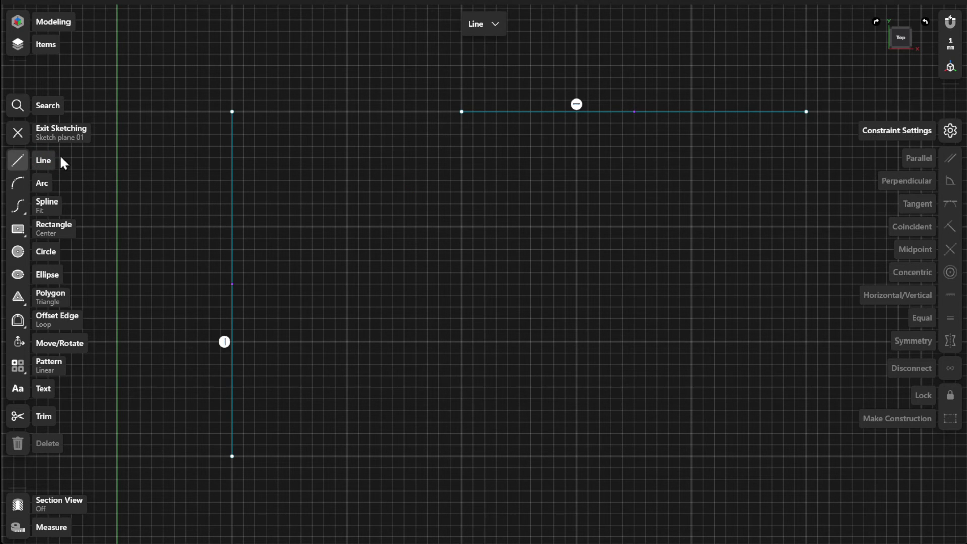
left_click(347, 112)
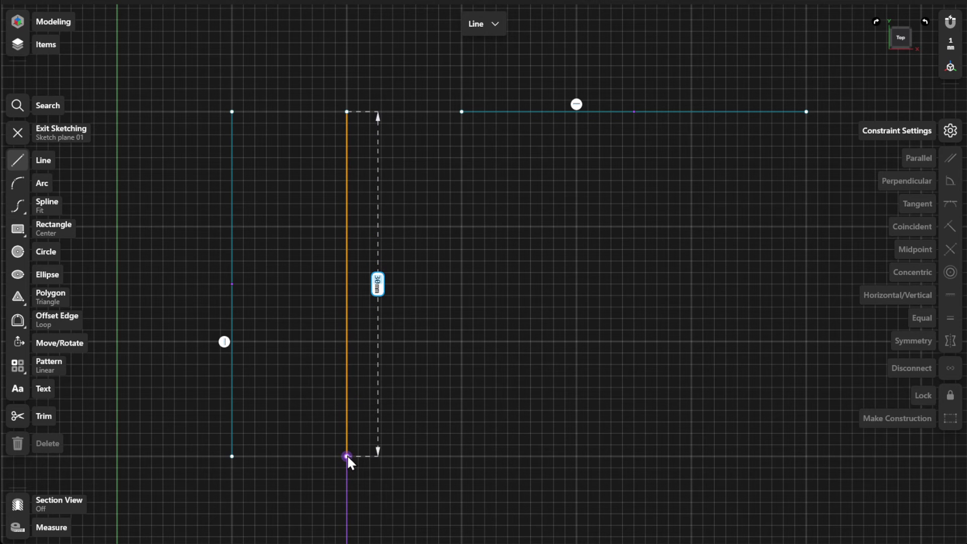
left_click(348, 456)
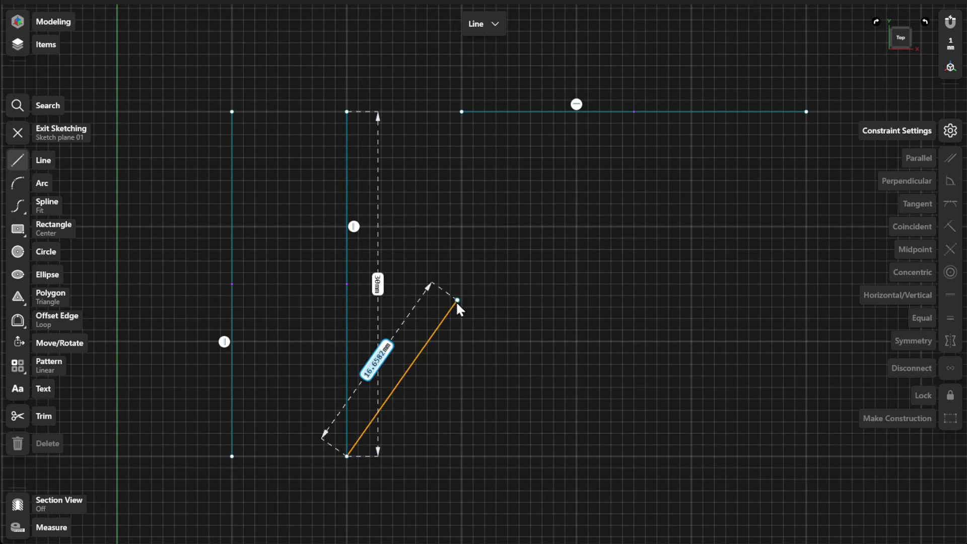
key("Escape")
left_click(462, 226)
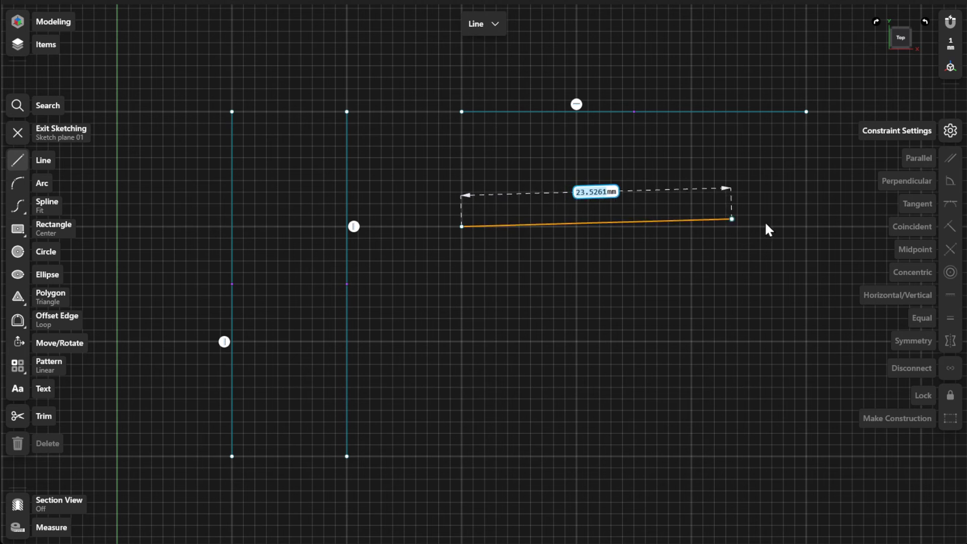
left_click(806, 227)
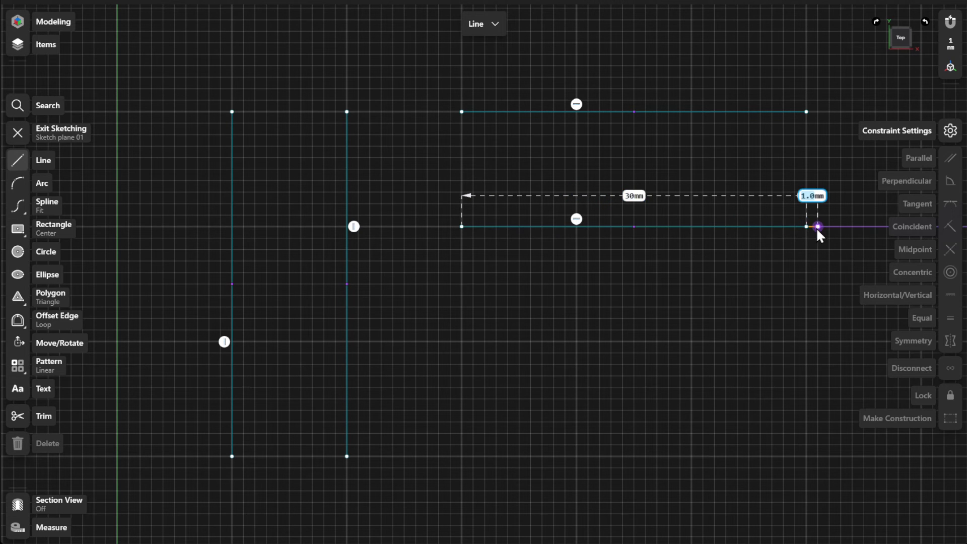
Apply an Equal constraint to the two vertical lines and the short horizontal line below them
key("Escape")
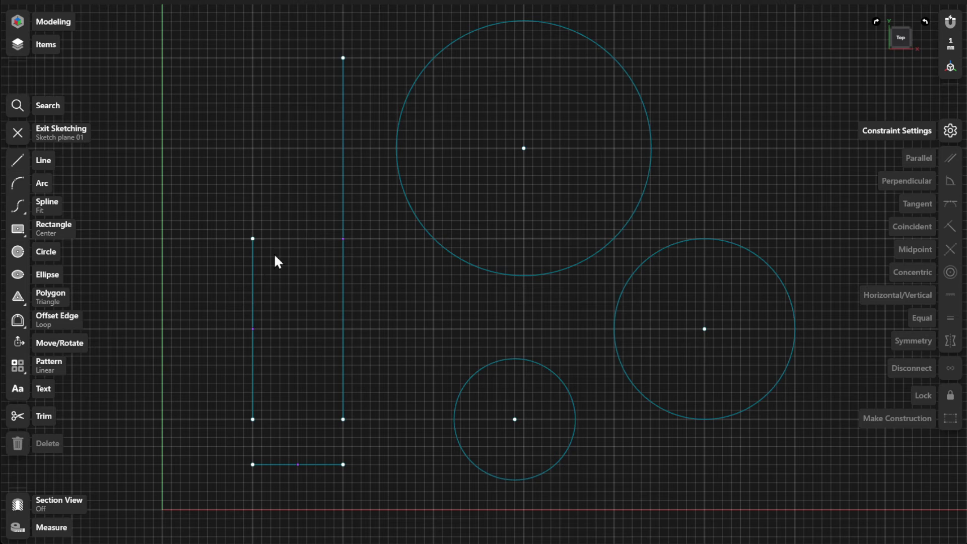
left_click(252, 265)
left_click(345, 270, "shift")
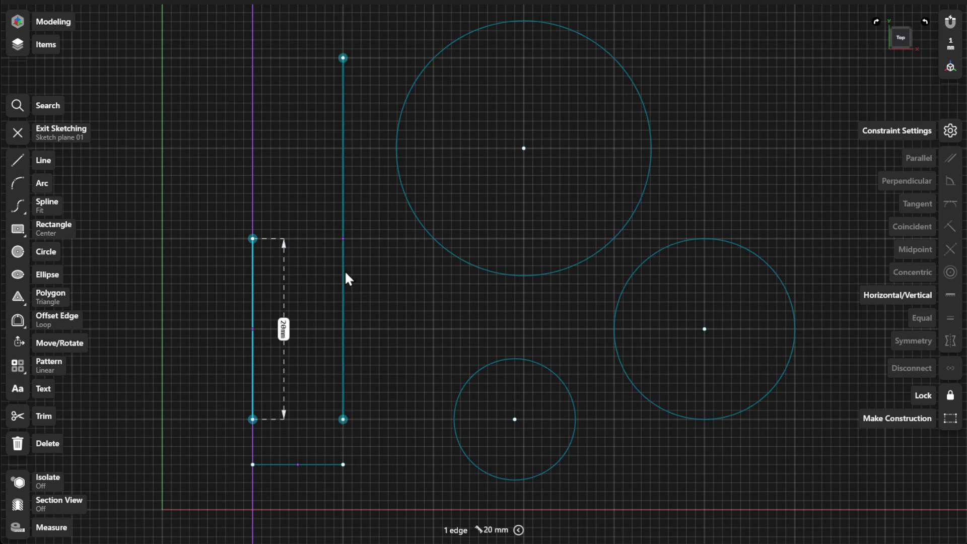
left_click(331, 463, "shift")
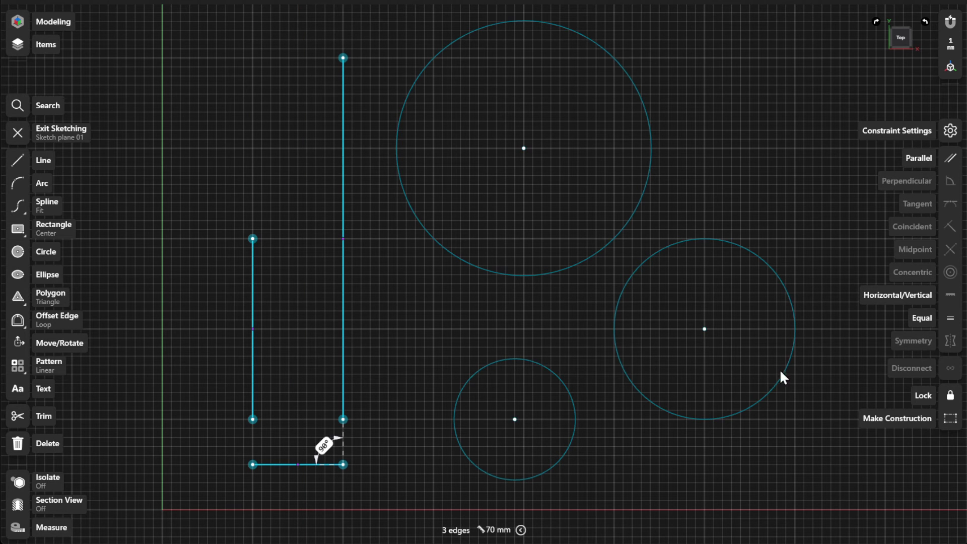
left_click(915, 322)
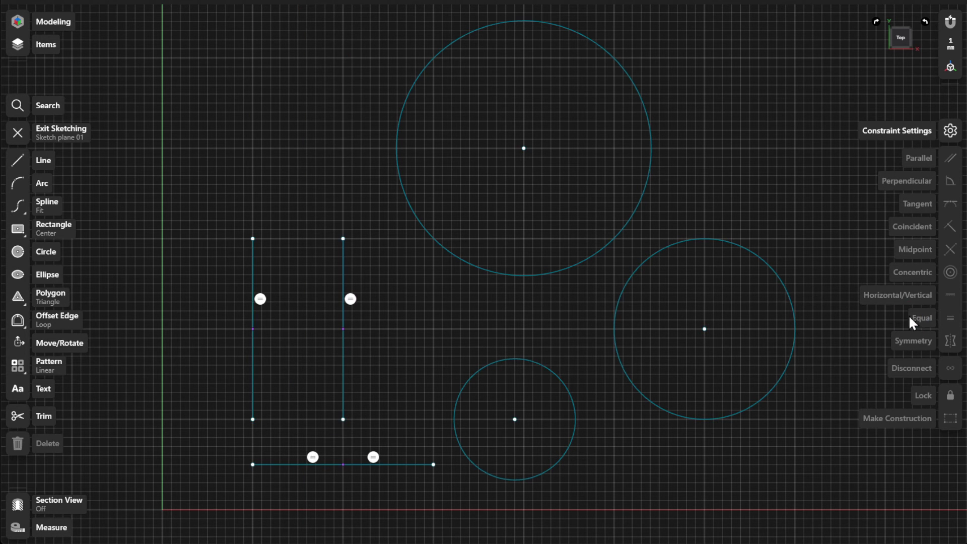
Apply an Equal constraint to all three circles
left_click(786, 299)
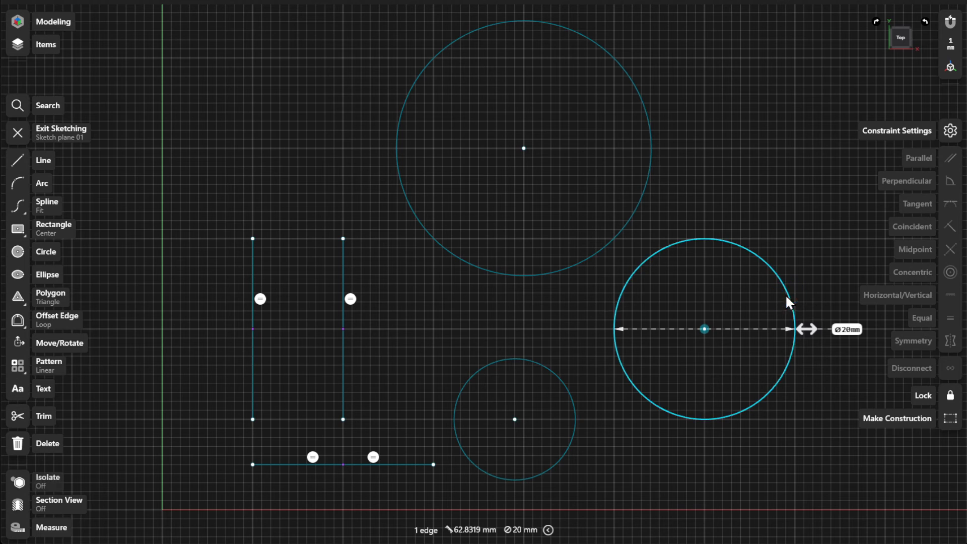
left_click(650, 165, "shift")
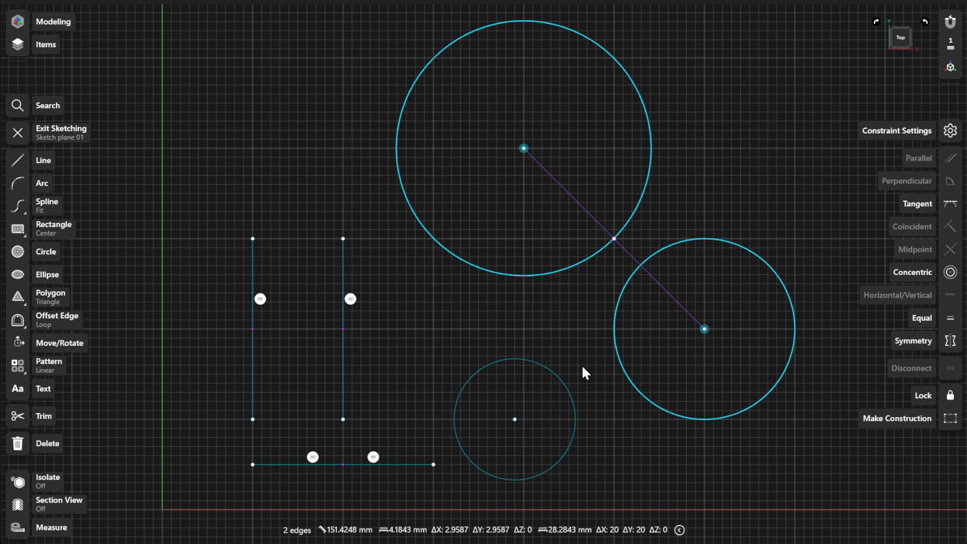
left_click(572, 393, "shift")
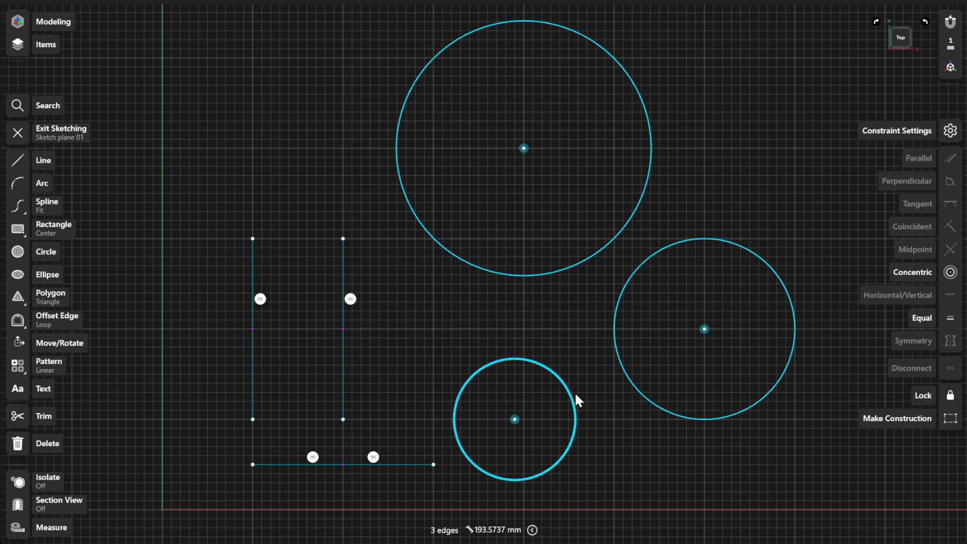
left_click(916, 317)
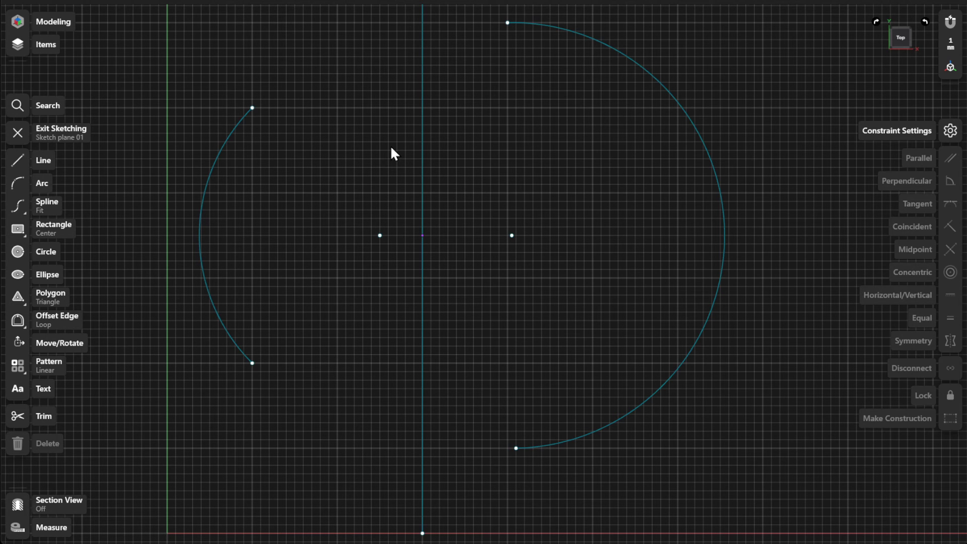
Apply a Symmetry constraint to the two arcs, using the vertical line between them as the symmetry axis
left_click(220, 157)
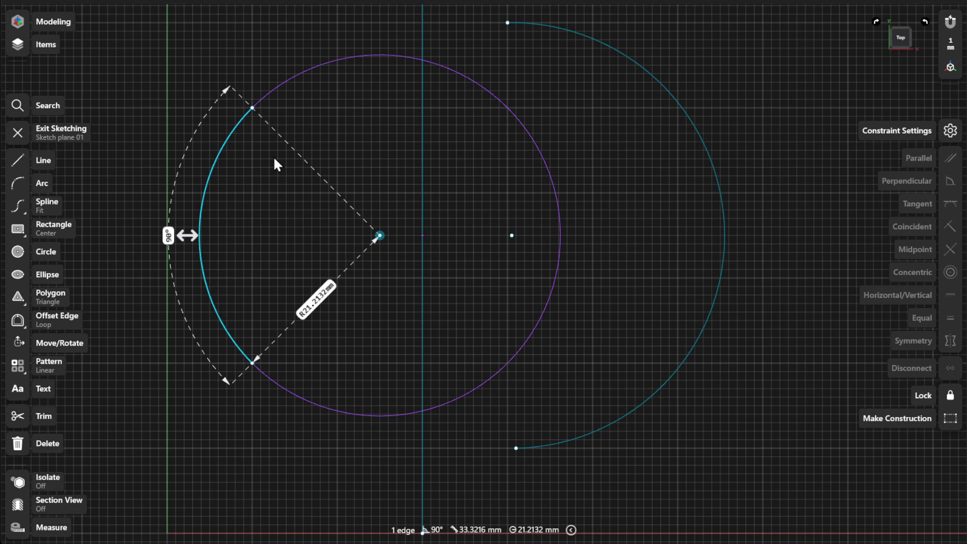
left_click(715, 173)
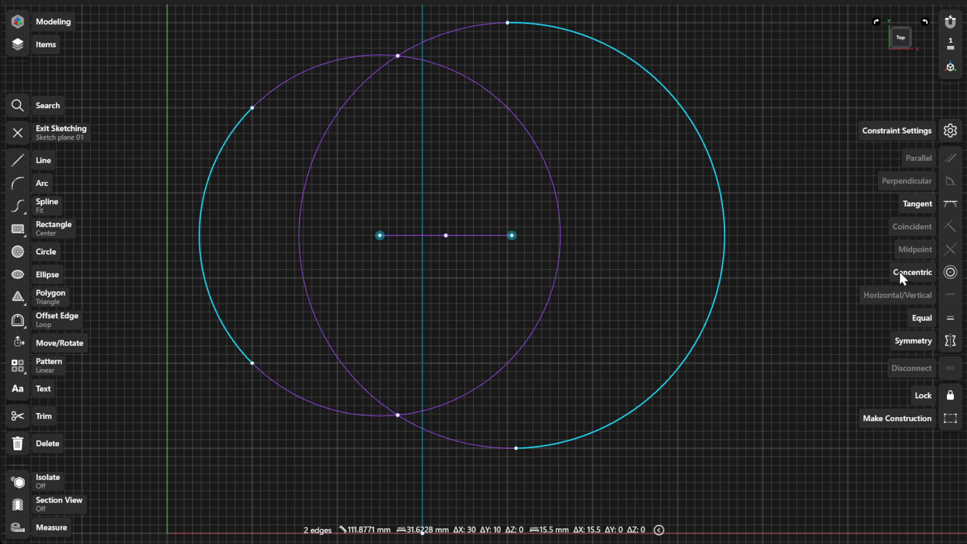
left_click(951, 342)
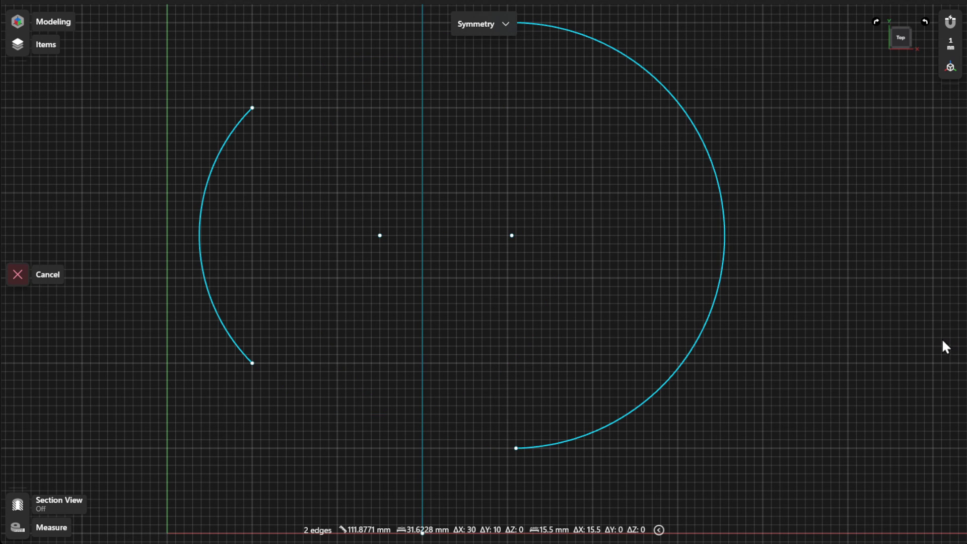
left_click(422, 152)
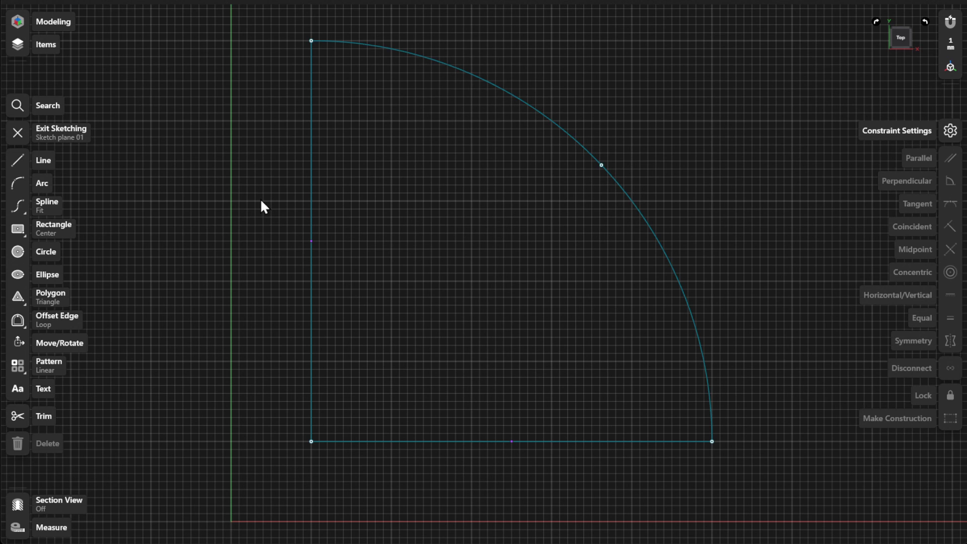
Lock the quarter-circle outline's vertical edge and the point partway along its arc
left_click(312, 198)
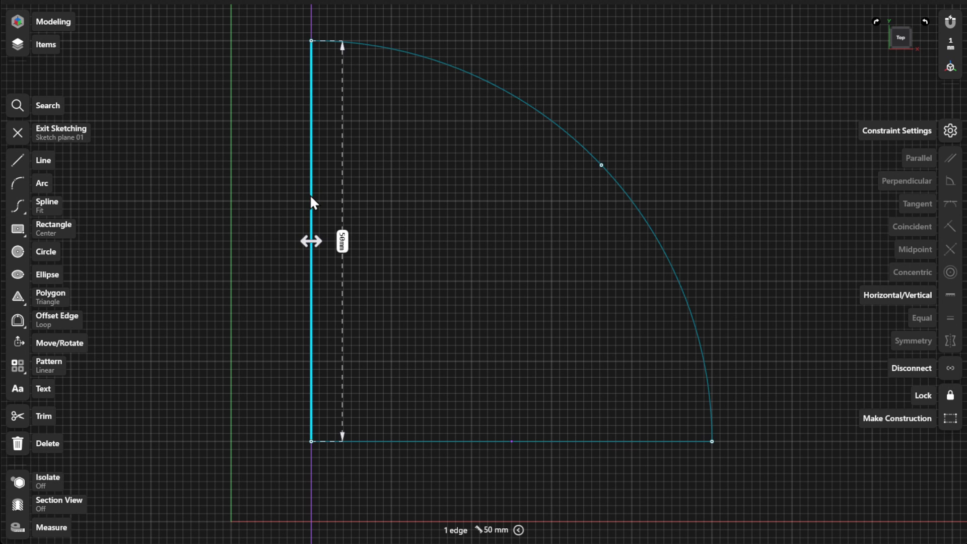
left_click(922, 397)
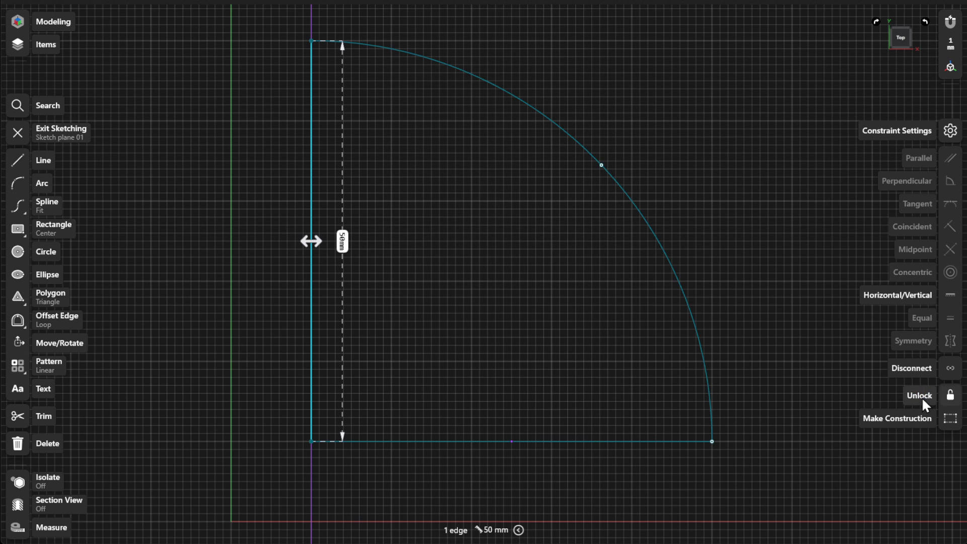
left_click(472, 246)
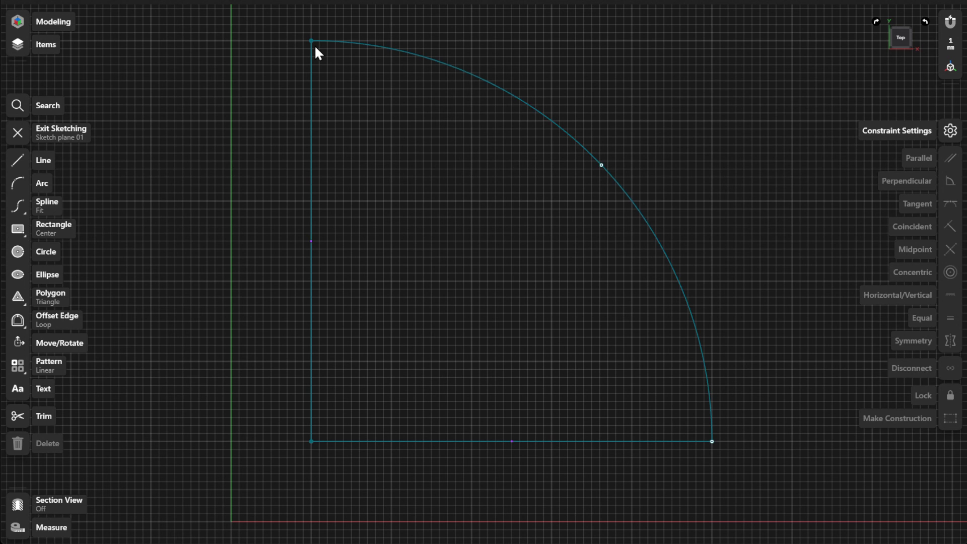
left_click(601, 165)
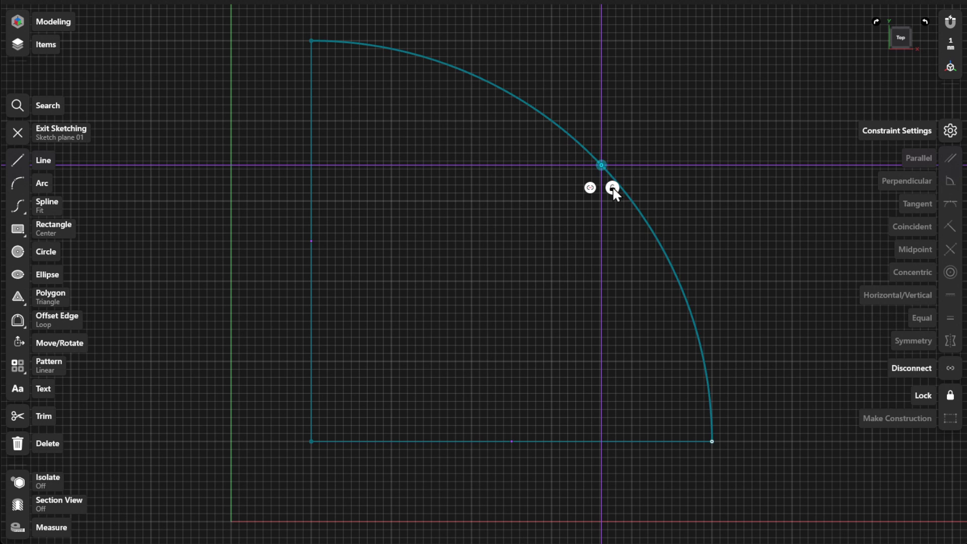
left_click(613, 188)
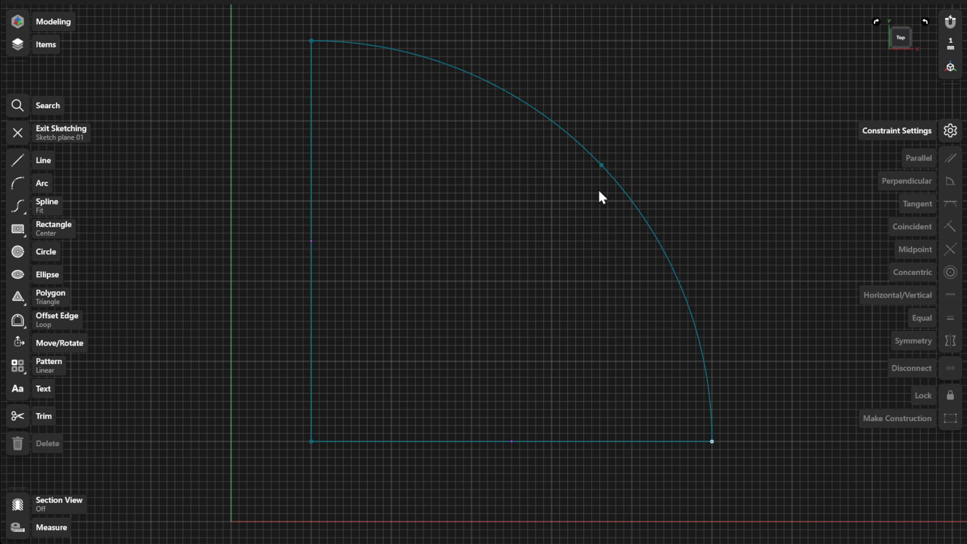
Select the locked vertical edge of the quarter-circle outline
left_click(312, 152)
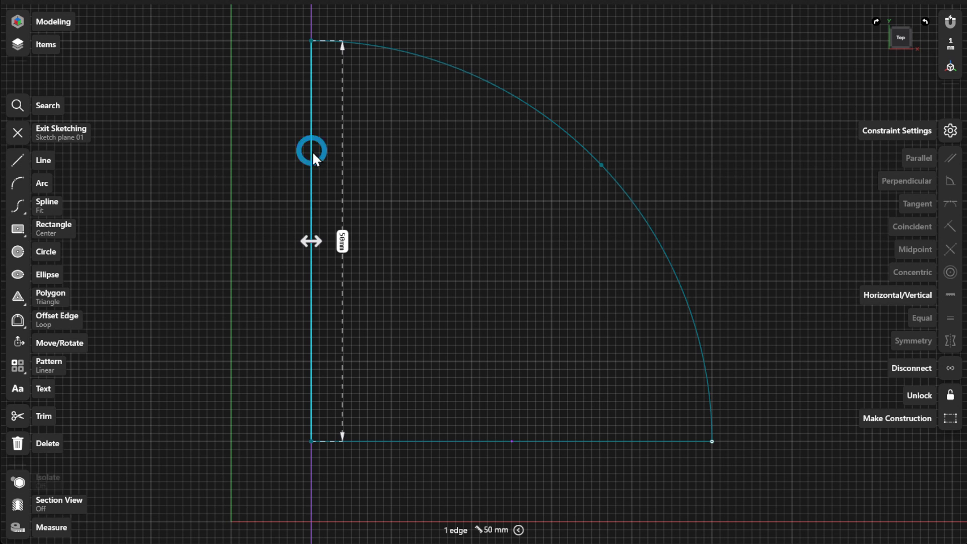